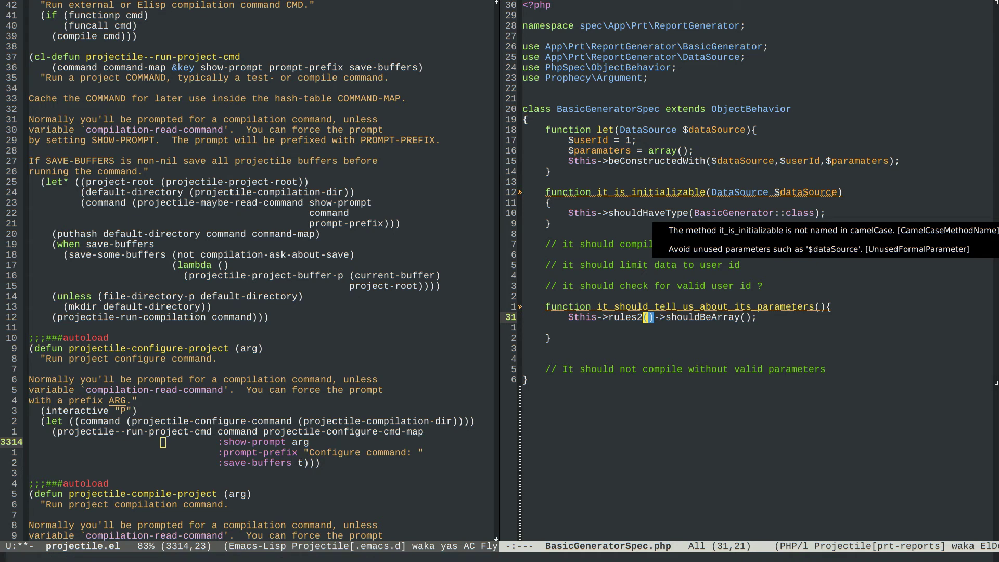
# Run projectile-test-project (C-c p P) from BasicGeneratorSpec.php, accepting 'make test' as the command
pyautogui.hotkey('ctrl', 'c')
pyautogui.press('p')
pyautogui.press('P')
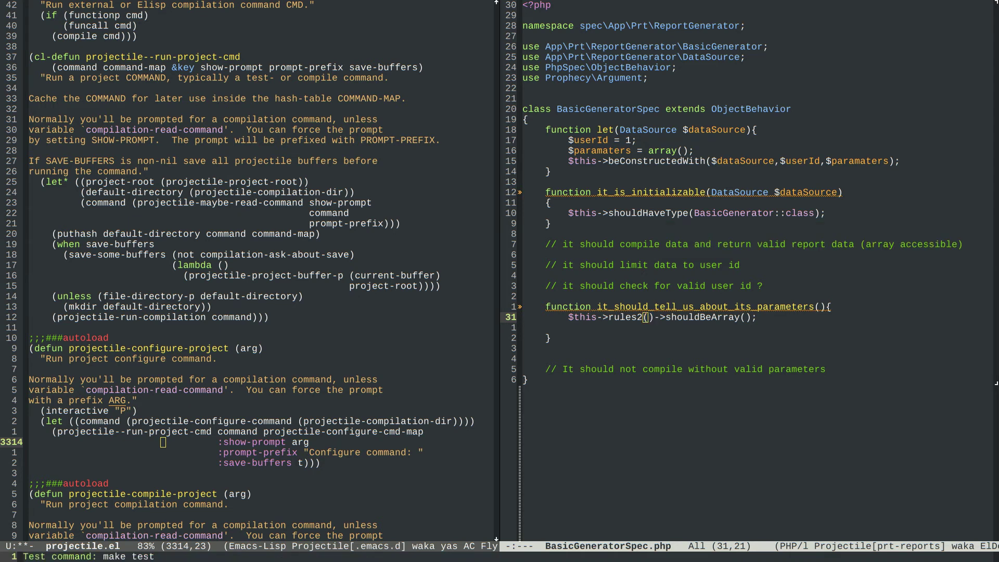
pyautogui.press('Return')
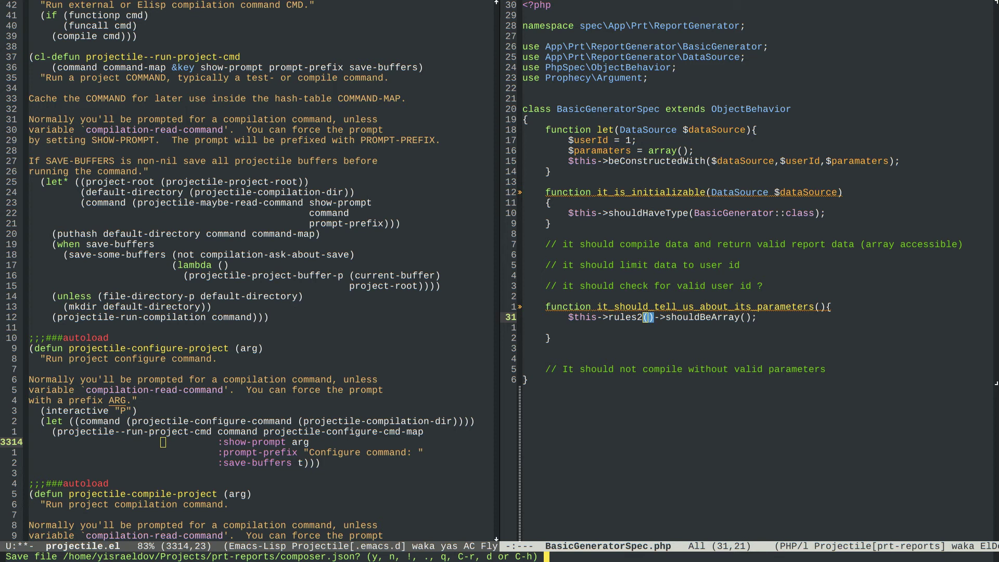
# Decline saving composer.json, then try answering n and y to phpspec's rules2() creation prompt
pyautogui.press('n')
pyautogui.press('n')
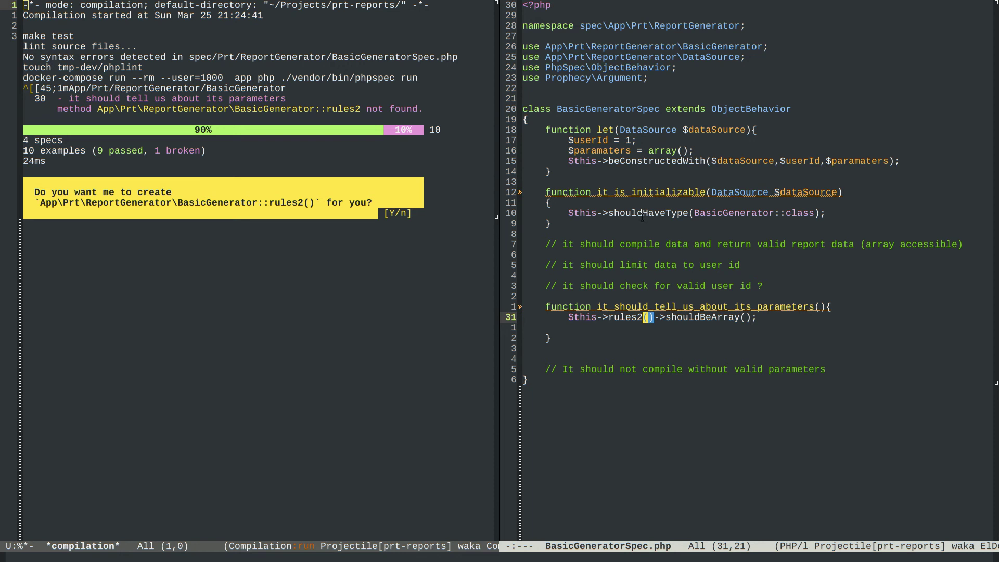
pyautogui.hotkey('ctrl', 'x')
pyautogui.press('o')
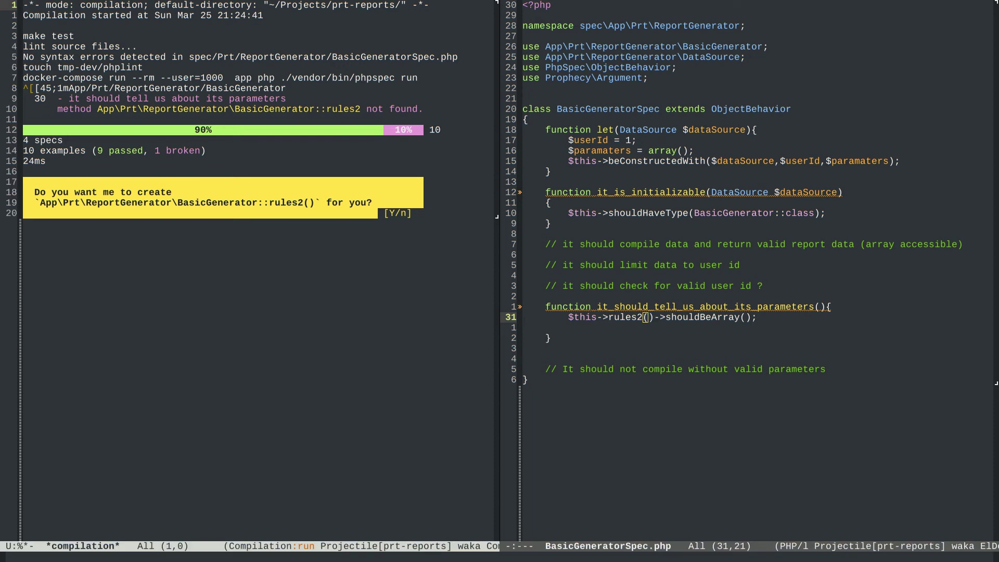
pyautogui.press('n')
pyautogui.press('y')
pyautogui.hotkey('ctrl', 'x')
pyautogui.press('o')
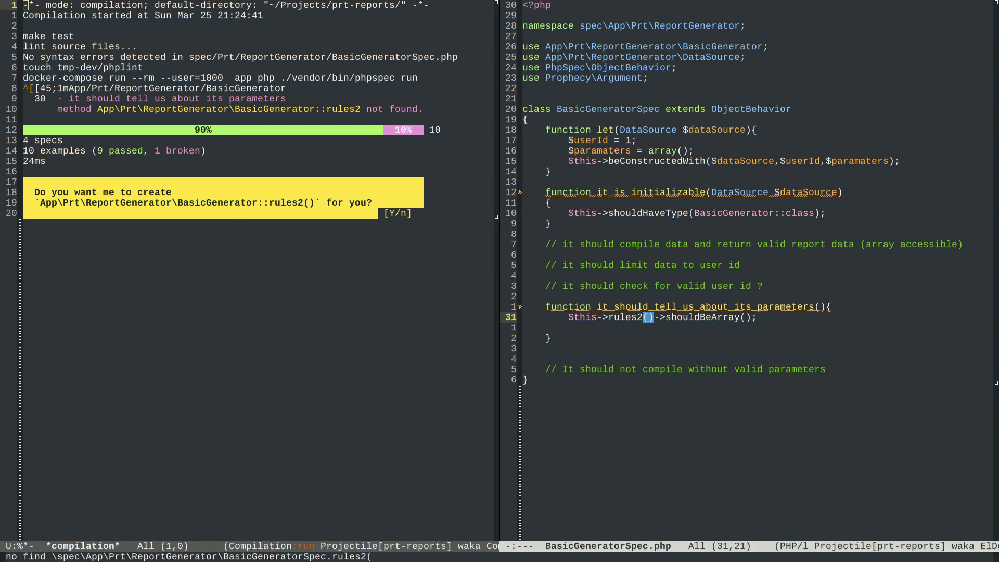
# Switch the right-hand window to the composer.json buffer with C-x b
pyautogui.hotkey('ctrl', 'x')
pyautogui.press('b')
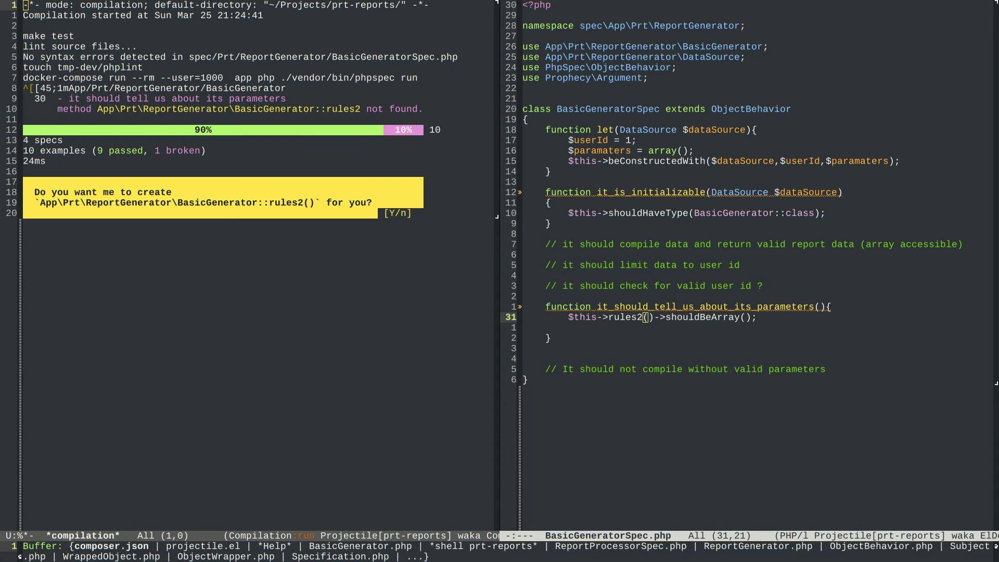
pyautogui.press('Return')
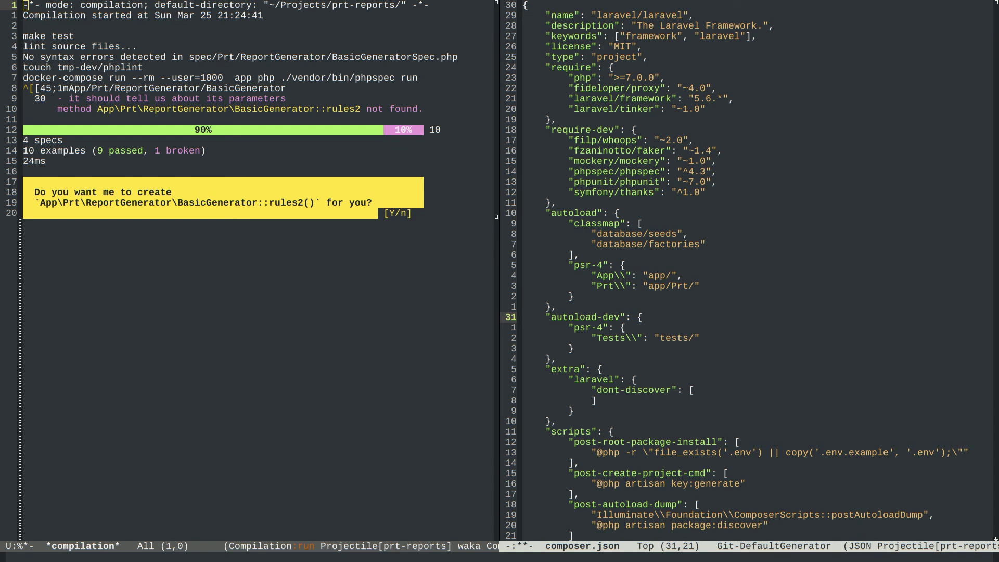
# Rerun 'make test' via C-u M-x compile, killing the old run, and decline rules2() creation
pyautogui.hotkey('ctrl', 'u')
pyautogui.hotkey('alt', 'x')
pyautogui.write('compile')
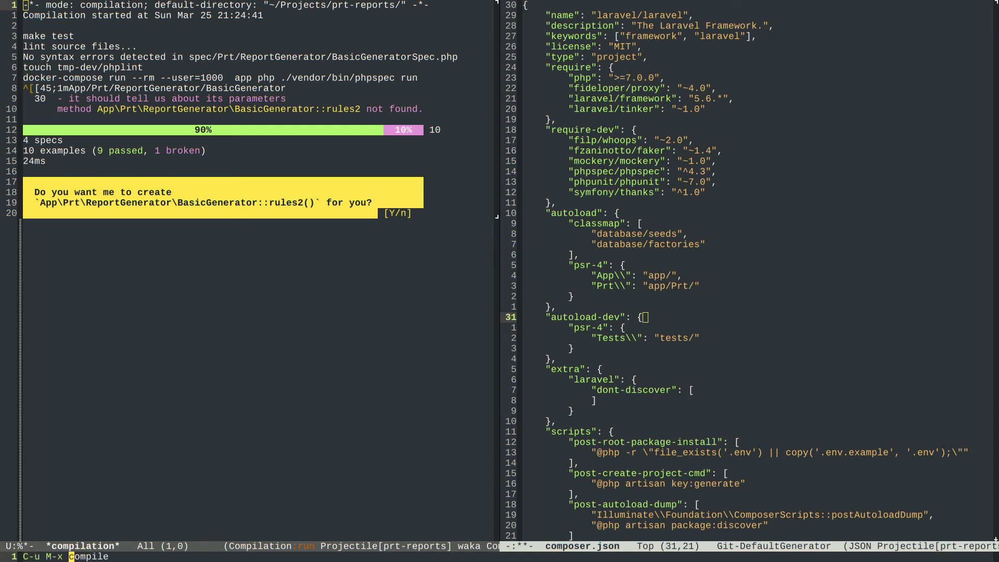
pyautogui.press('Return')
pyautogui.press('Return')
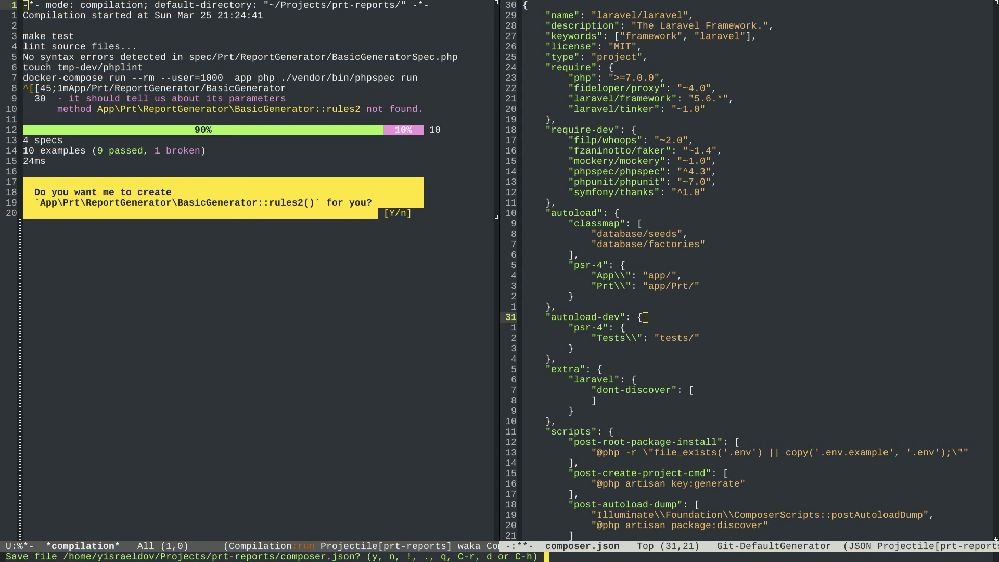
pyautogui.press('n')
pyautogui.press('n')
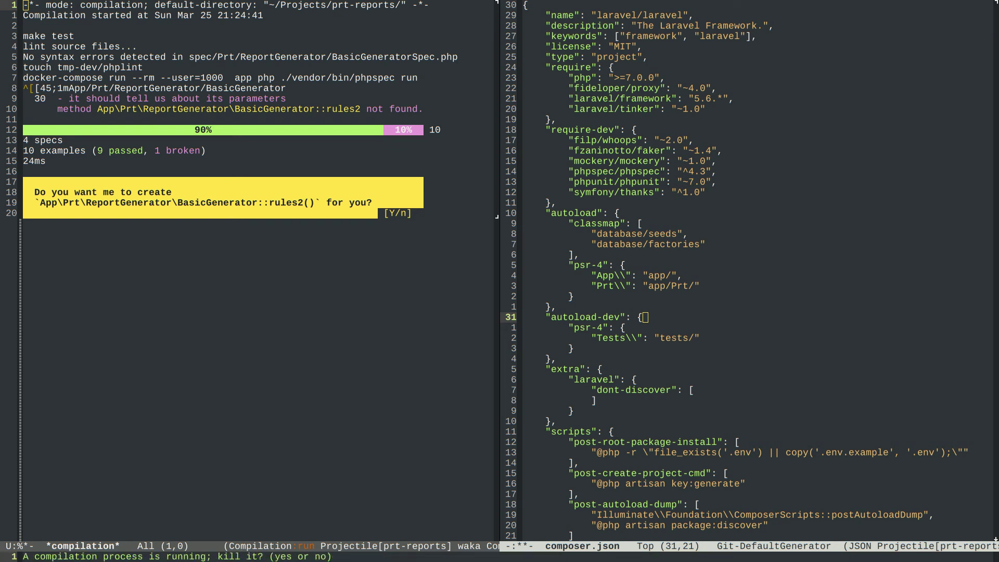
pyautogui.write('yes')
pyautogui.press('Return')
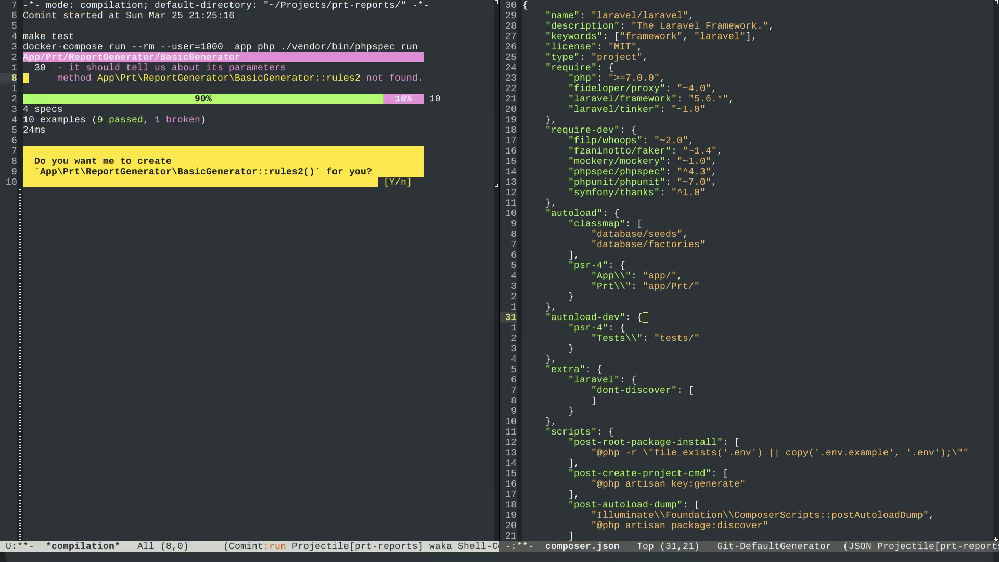
pyautogui.hotkey('alt', 'shift', '>')
pyautogui.write('n')
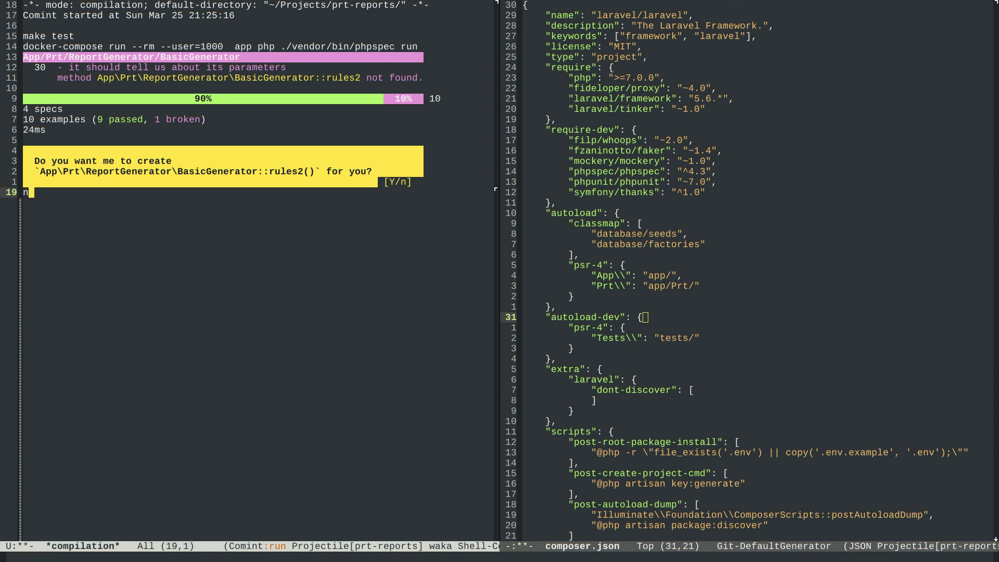
pyautogui.press('Return')
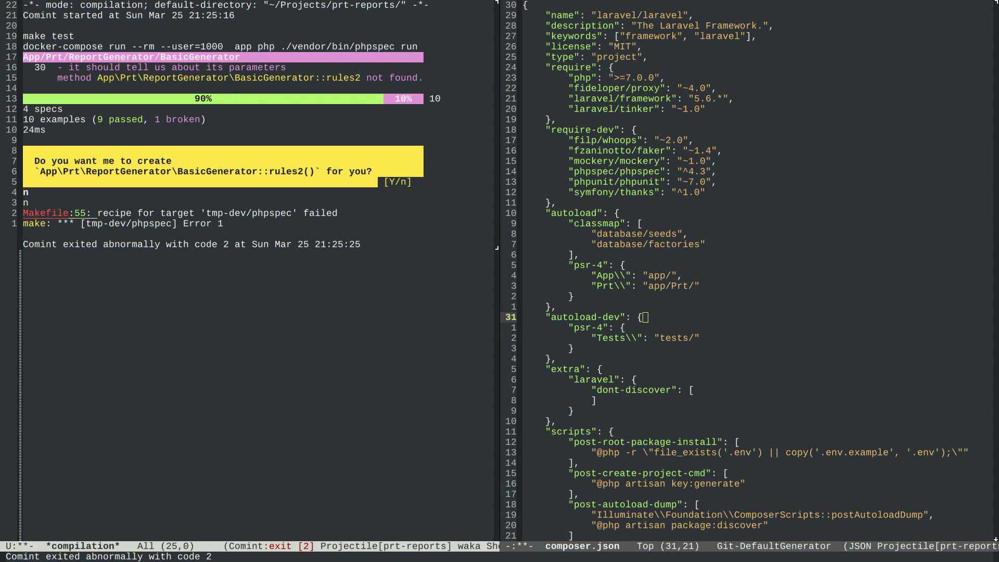
# Switch the left window to the projectile.el buffer
pyautogui.hotkey('ctrl', 'x')
pyautogui.press('b')
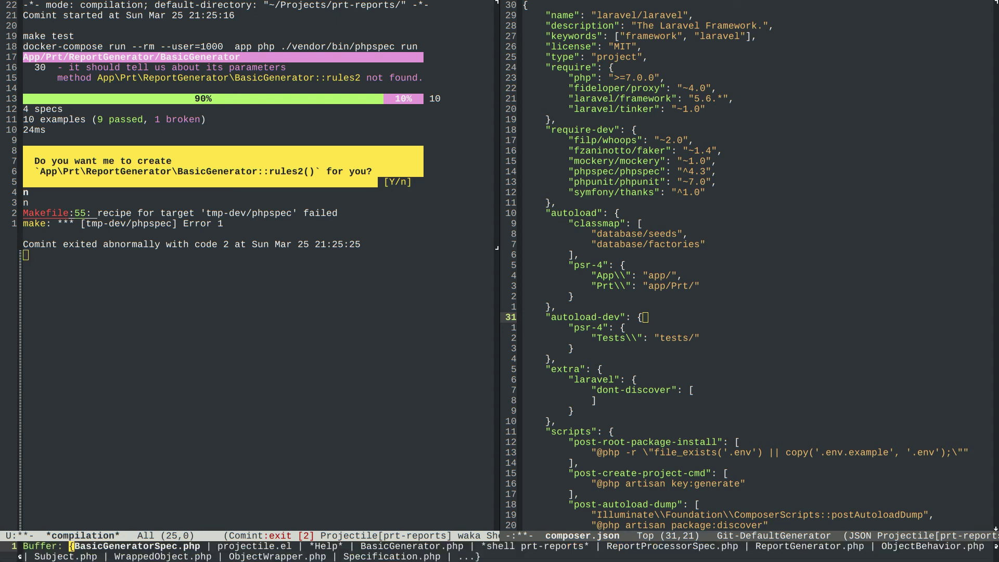
pyautogui.write('pro')
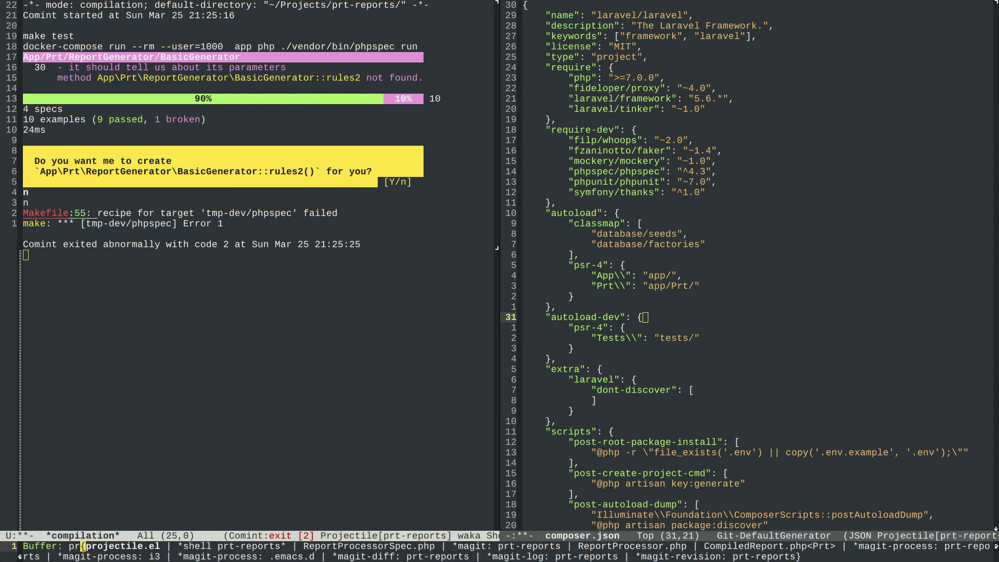
pyautogui.press('Return')
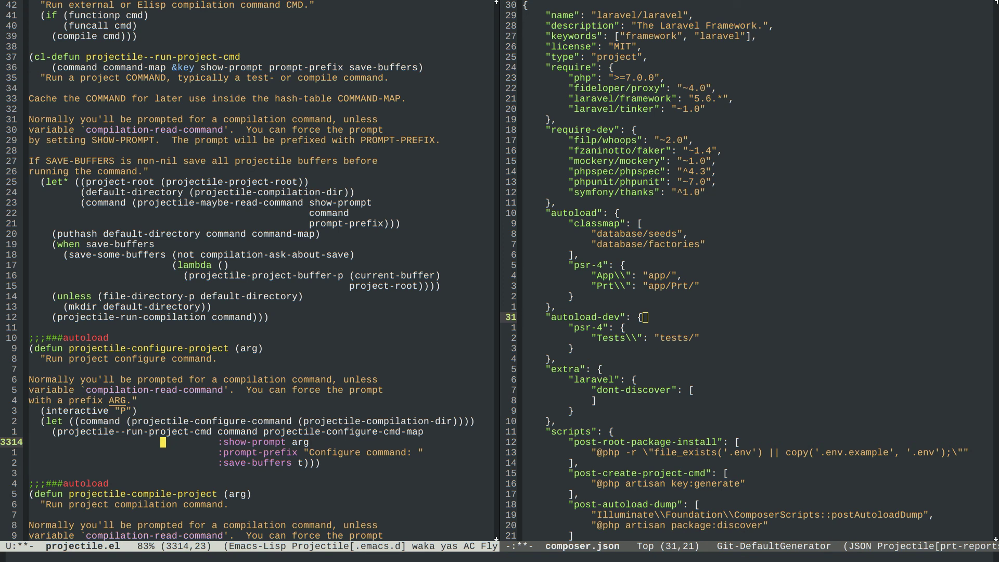
# Move up to projectile-run-compilation, recentre it, and place point on its compile call
pyautogui.press('Up')
pyautogui.press('Up')
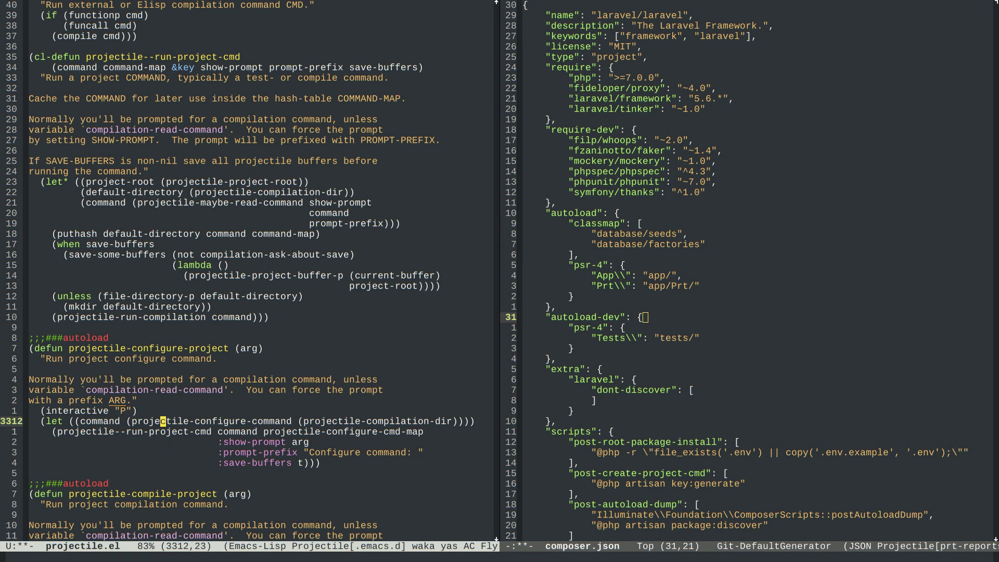
pyautogui.press('Up')
pyautogui.press('Up')
pyautogui.press('Up')
pyautogui.press('Up')
pyautogui.press('Up')
pyautogui.press('Up')
pyautogui.press('Up')
pyautogui.press('Up')
pyautogui.press('Up')
pyautogui.press('Up')
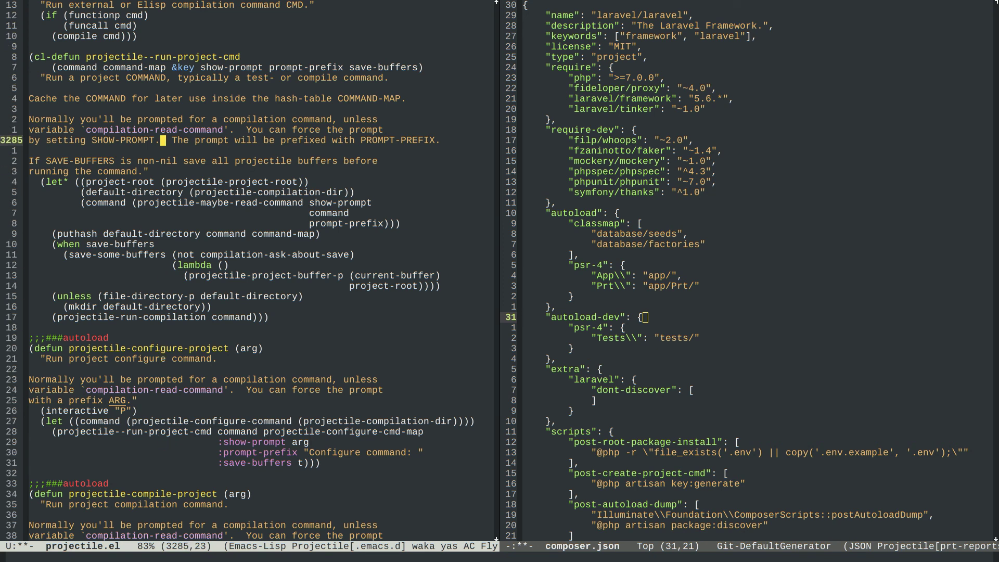
pyautogui.press('Up')
pyautogui.press('Up')
pyautogui.press('Up')
pyautogui.press('Up')
pyautogui.press('Up')
pyautogui.hotkey('ctrl', 'space')
pyautogui.hotkey('ctrl', 'g')
pyautogui.press('Up')
pyautogui.press('Up')
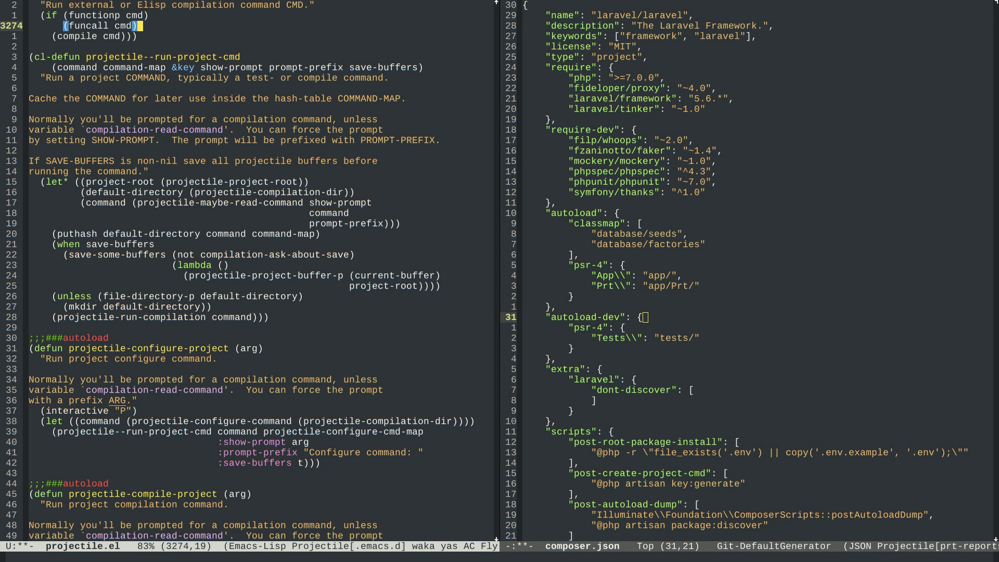
pyautogui.press('Up')
pyautogui.hotkey('ctrl', 'l')
pyautogui.press('Down')
pyautogui.press('Down')
pyautogui.press('Down')
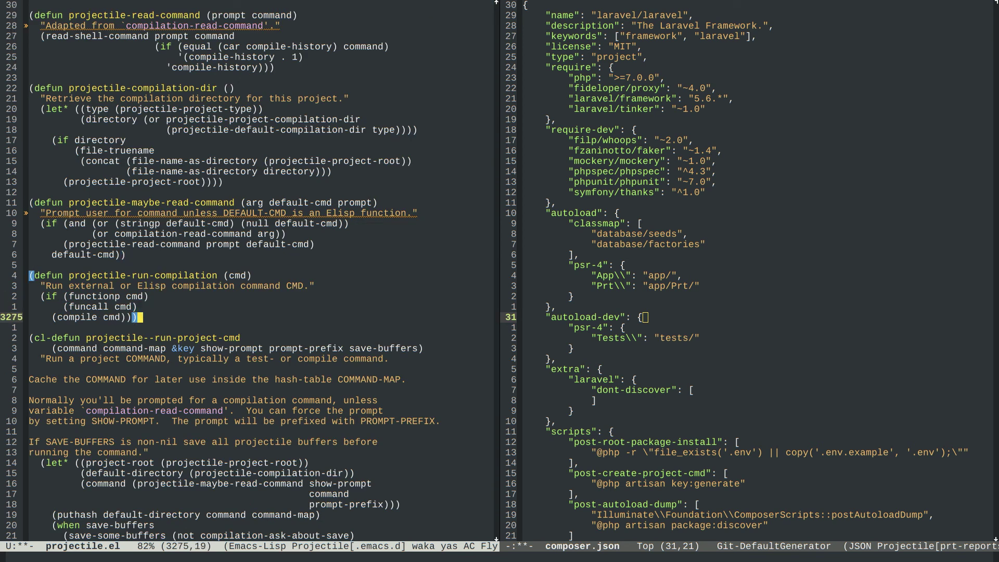
pyautogui.press('Left')
pyautogui.press('Left')
pyautogui.press('Left')
pyautogui.press('Left')
pyautogui.press('Left')
pyautogui.press('Left')
pyautogui.press('Left')
pyautogui.press('Left')
pyautogui.hotkey('ctrl', 'h')
pyautogui.press('f')
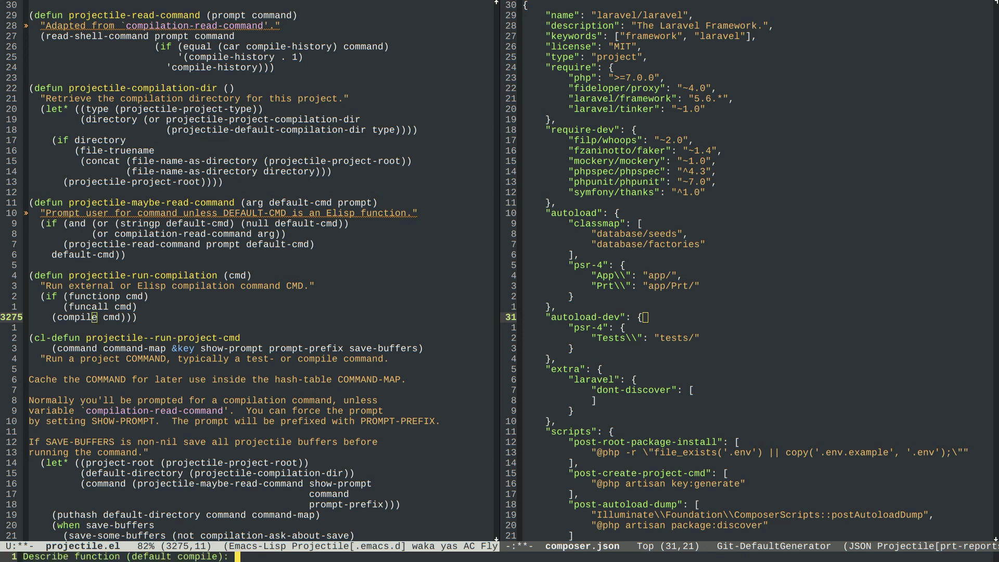
pyautogui.press('Return')
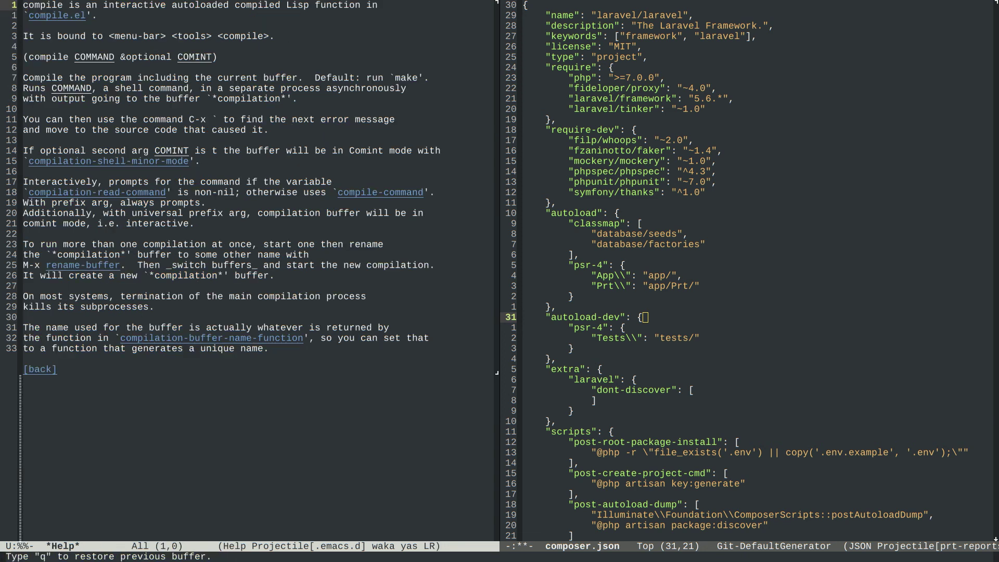
pyautogui.press('Down')
pyautogui.press('Down')
pyautogui.press('Down')
pyautogui.hotkey('alt', 'f')
pyautogui.hotkey('alt', 'f')
pyautogui.hotkey('alt', 'f')
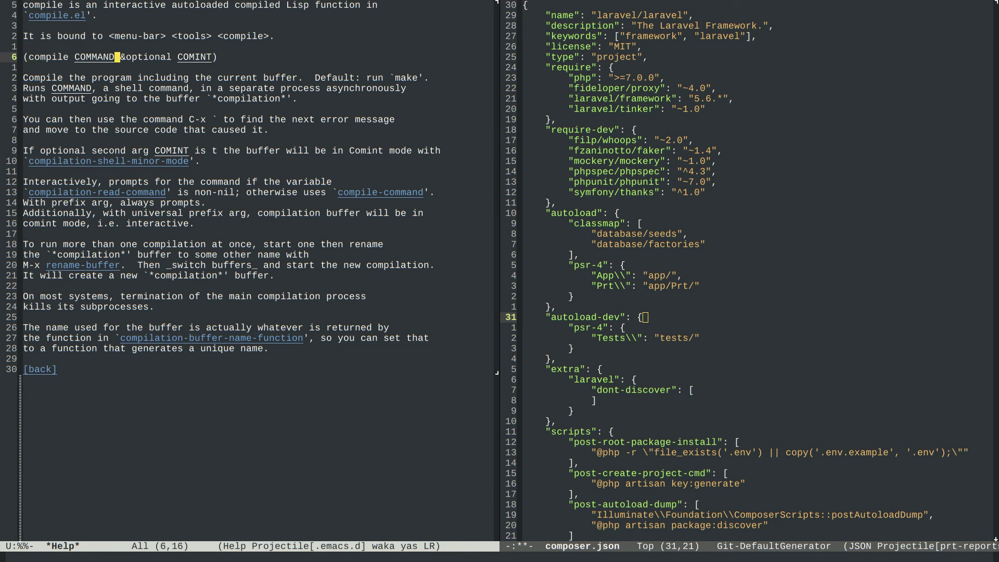
pyautogui.hotkey('alt', 'f')
pyautogui.hotkey('alt', 'f')
pyautogui.hotkey('alt', 'f')
pyautogui.press('q')
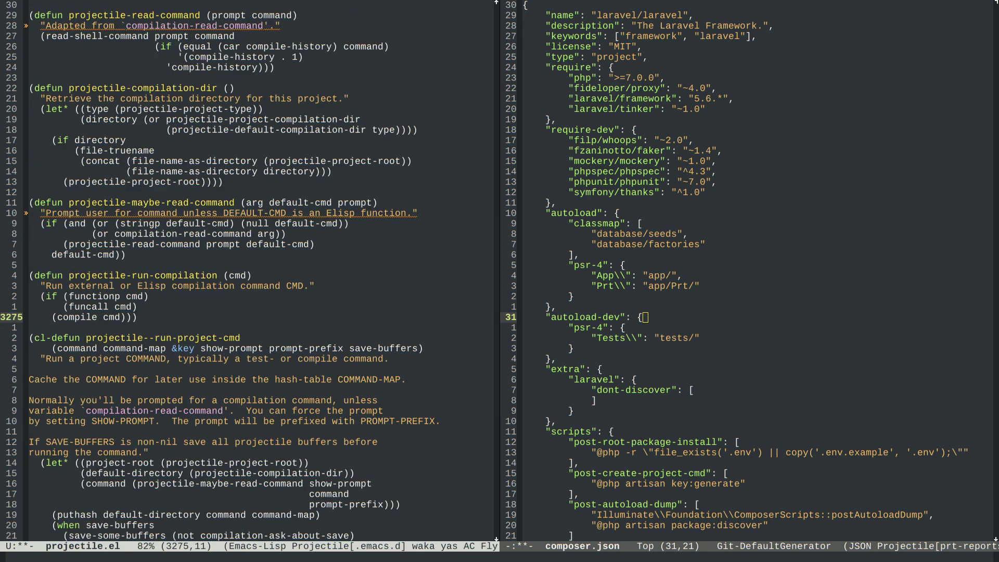